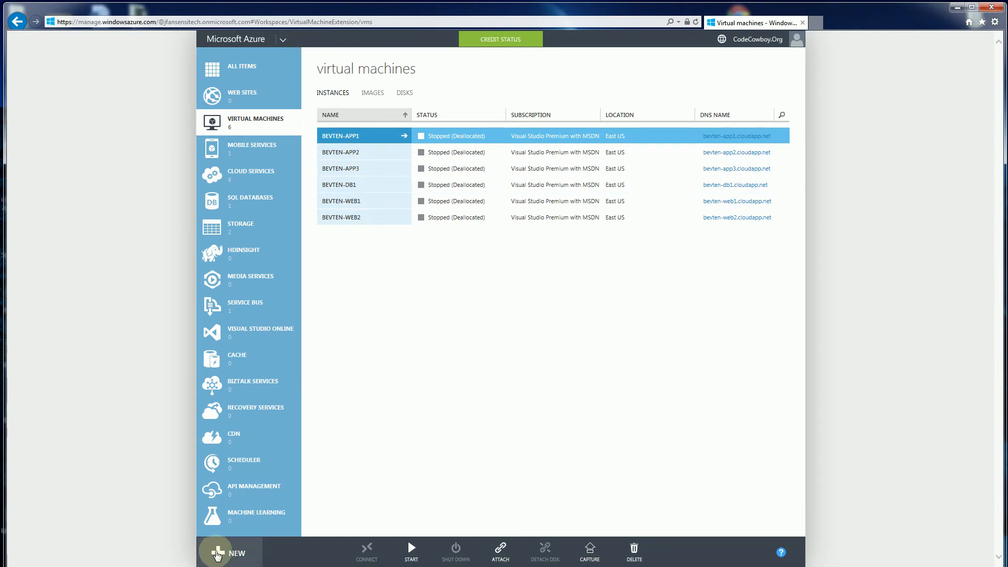
- Start creating a new virtual machine from the image gallery
click(217, 554)
click(396, 365)
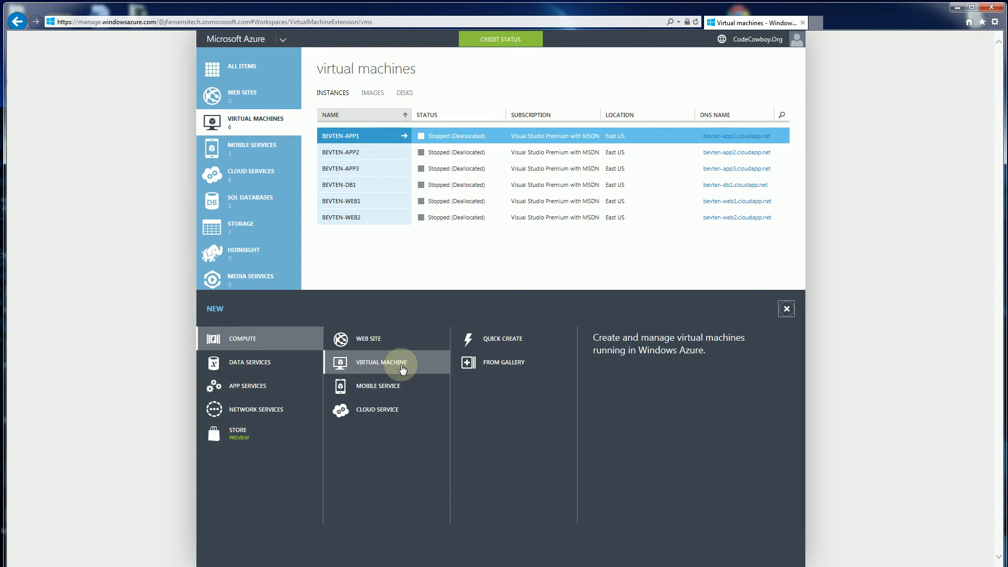
click(517, 366)
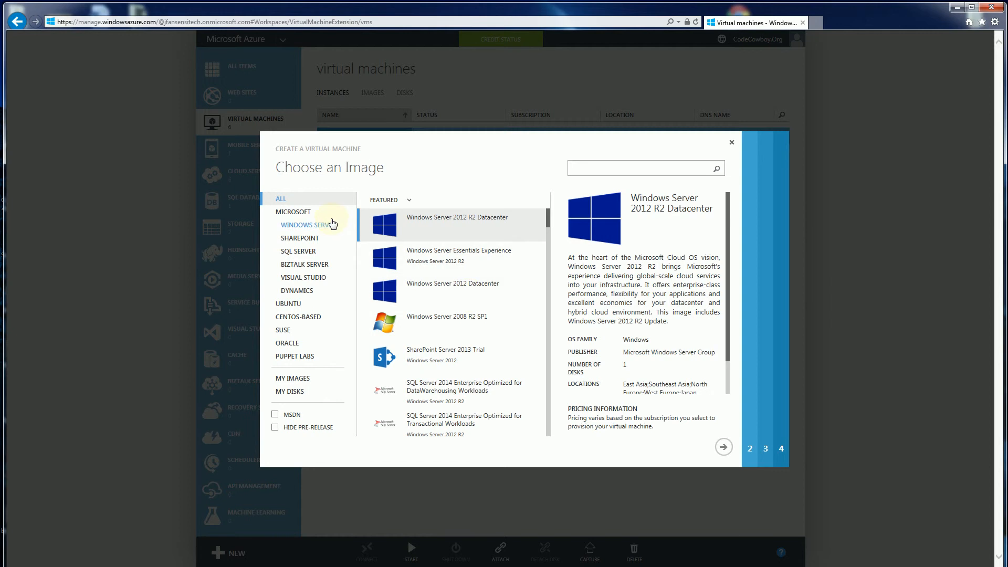
- Choose the Visual Studio Premium 2013 Update 3 image on Windows Server 2012 and continue to the configuration page
click(304, 279)
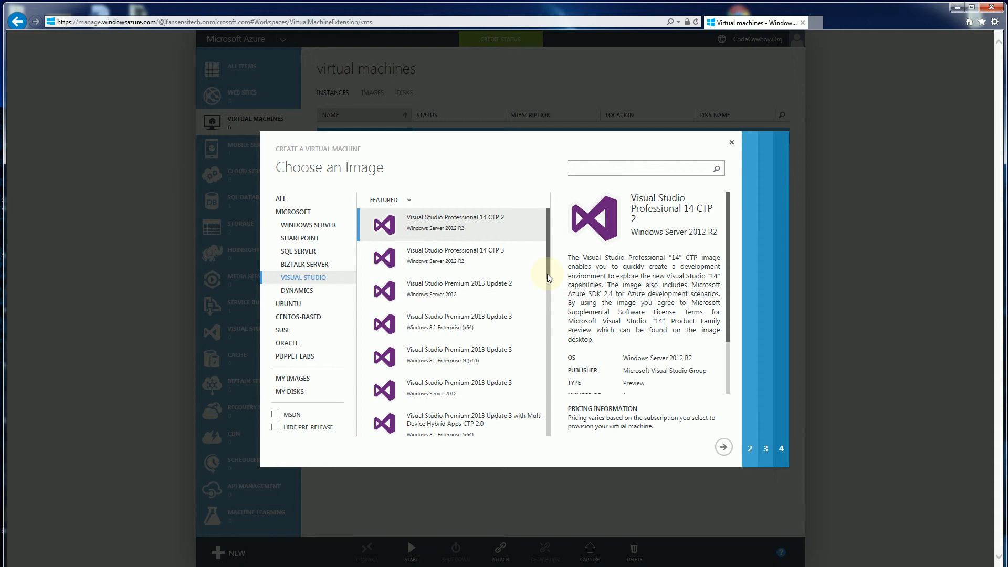
drag(547, 273, 548, 292)
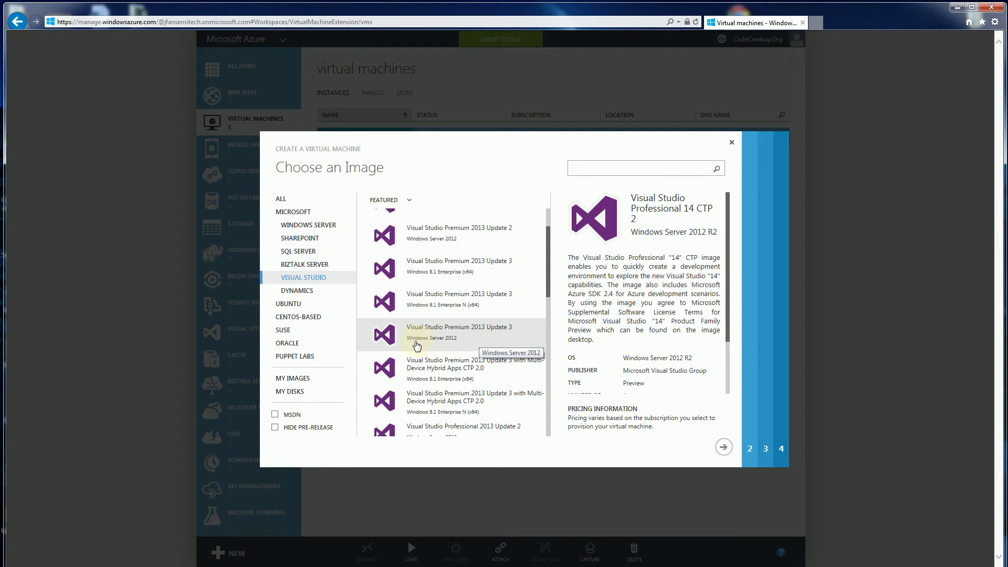
click(472, 336)
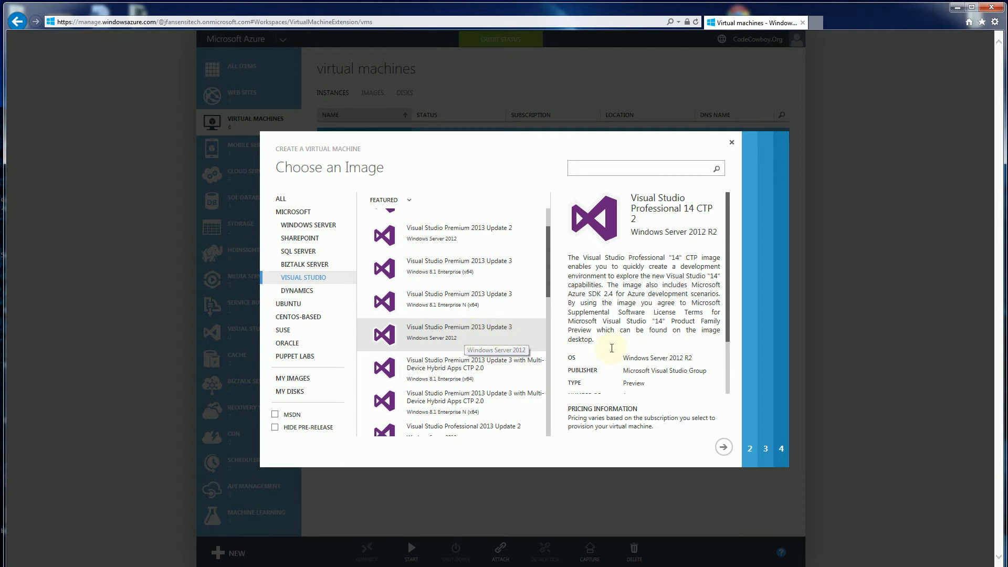
click(724, 448)
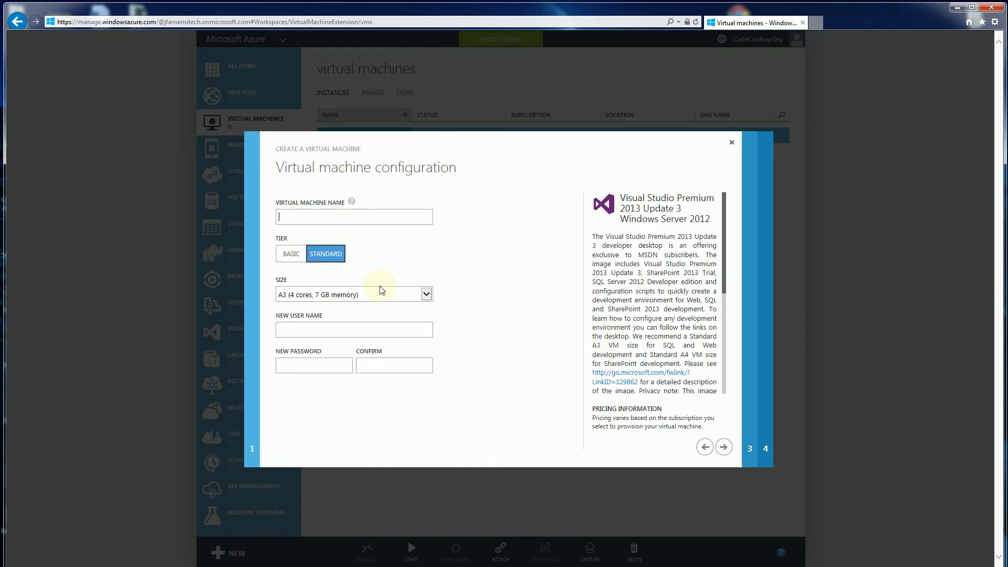
- Name the virtual machine BEVTEN-WEB3 and set its size to A2 (2 cores, 3.5 GB memory)
text(BEVTEN-)
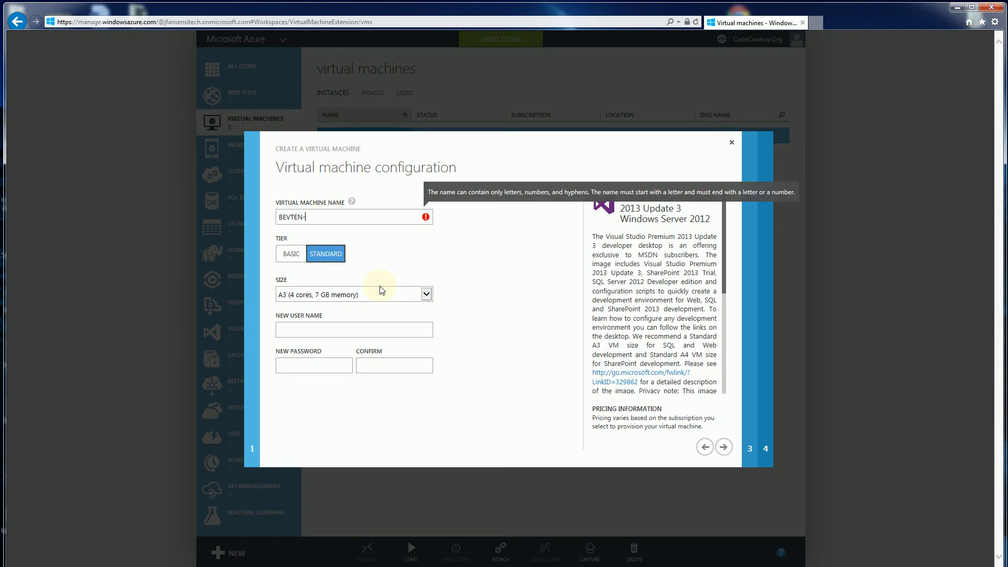
text(W)
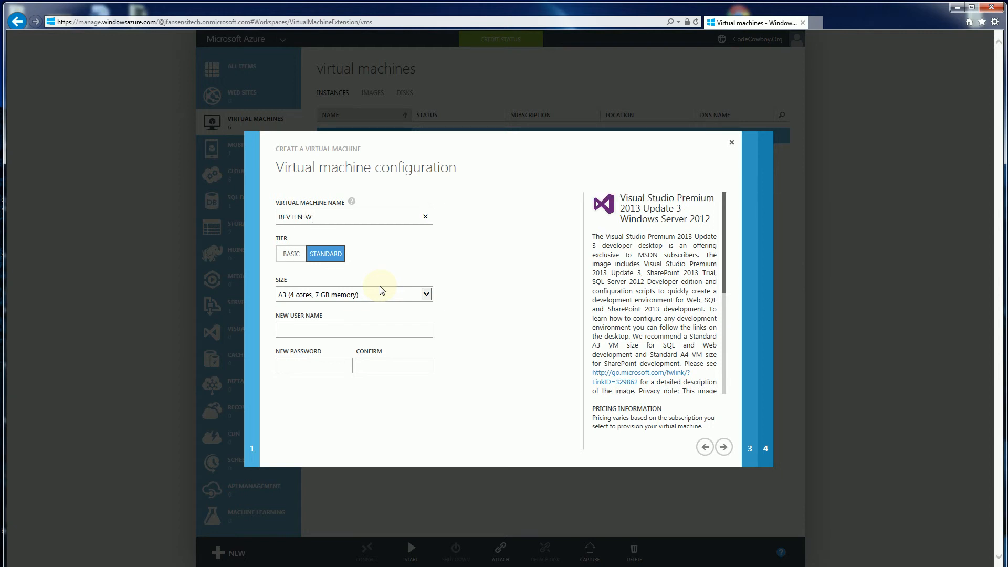
text(EB3)
click(426, 294)
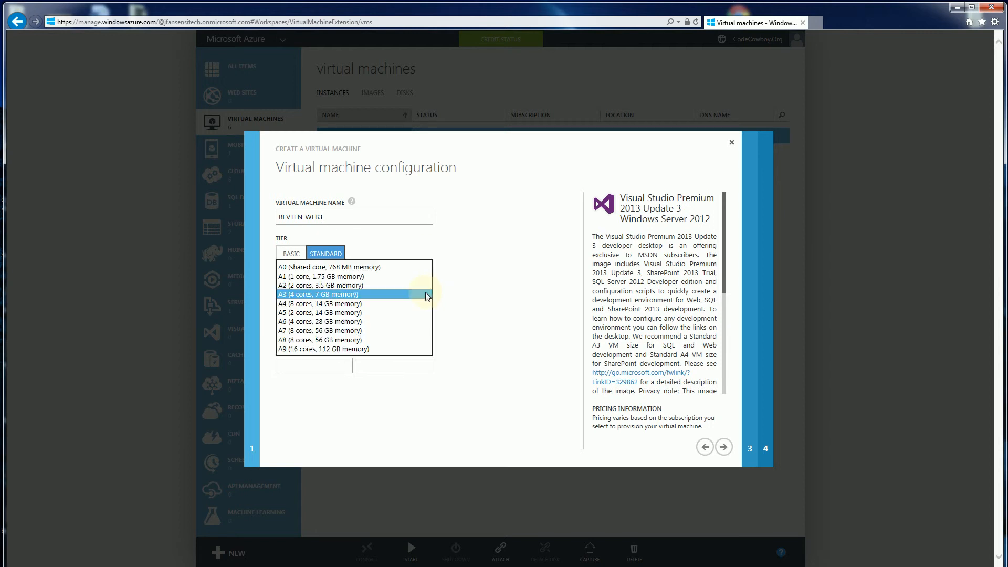
click(316, 286)
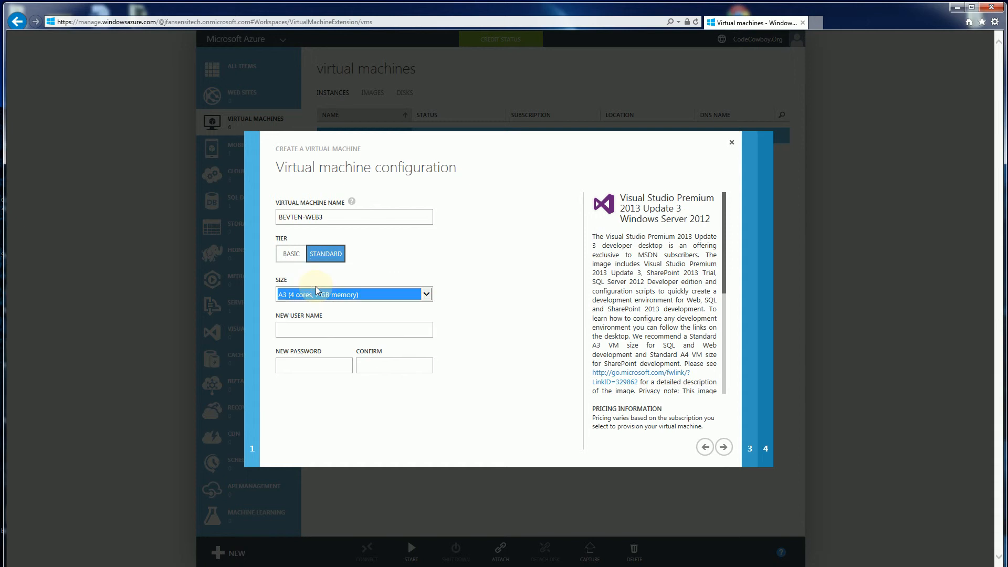
- Enter btsadmin as the new user name, fill in and confirm the account password, and continue to the cloud service settings
click(359, 335)
text(btsadmin)
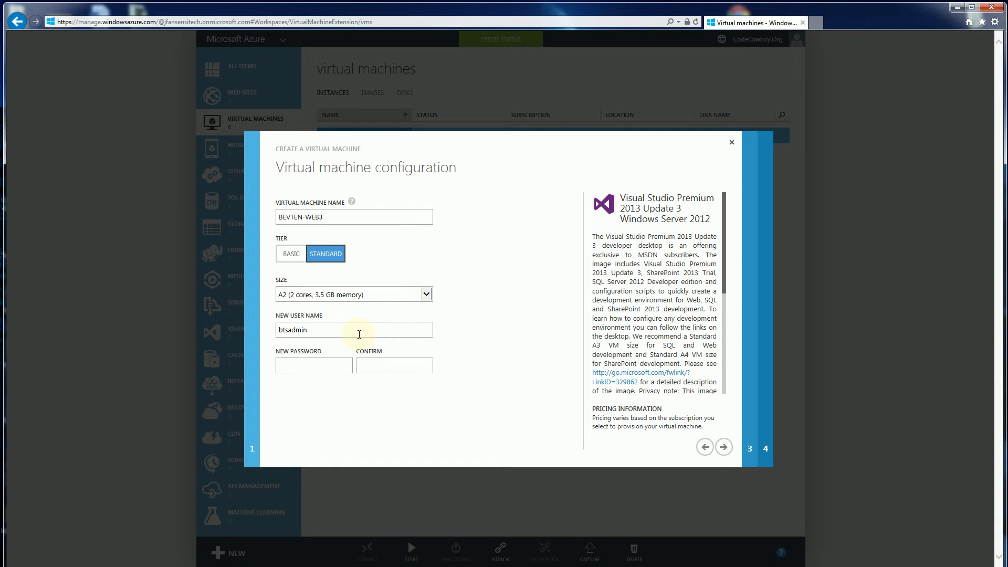
key(Tab)
text(•••••••••)
key(Tab)
text(••••)
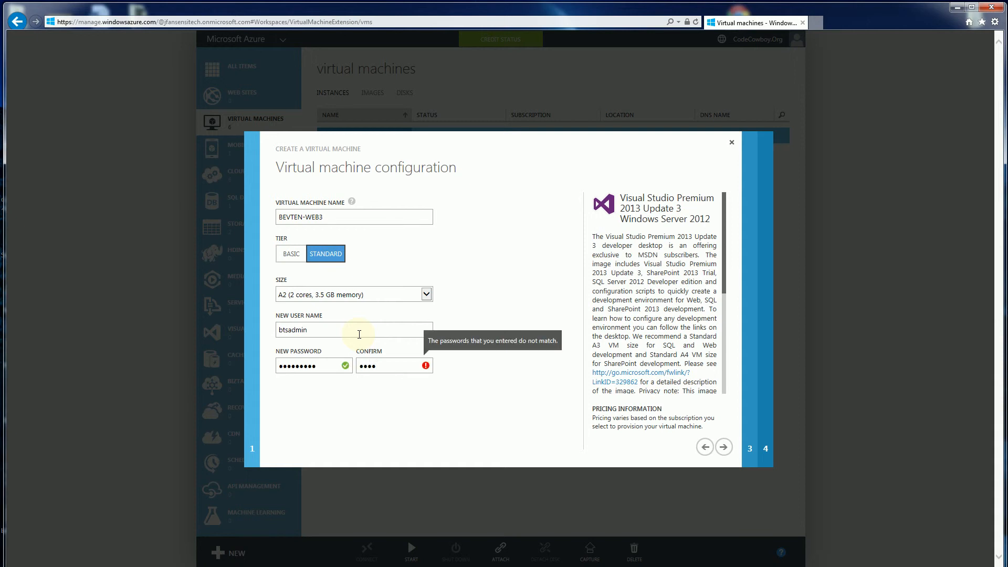
key(BackSpace)
key(BackSpace)
key(BackSpace)
key(BackSpace)
text(•••••)
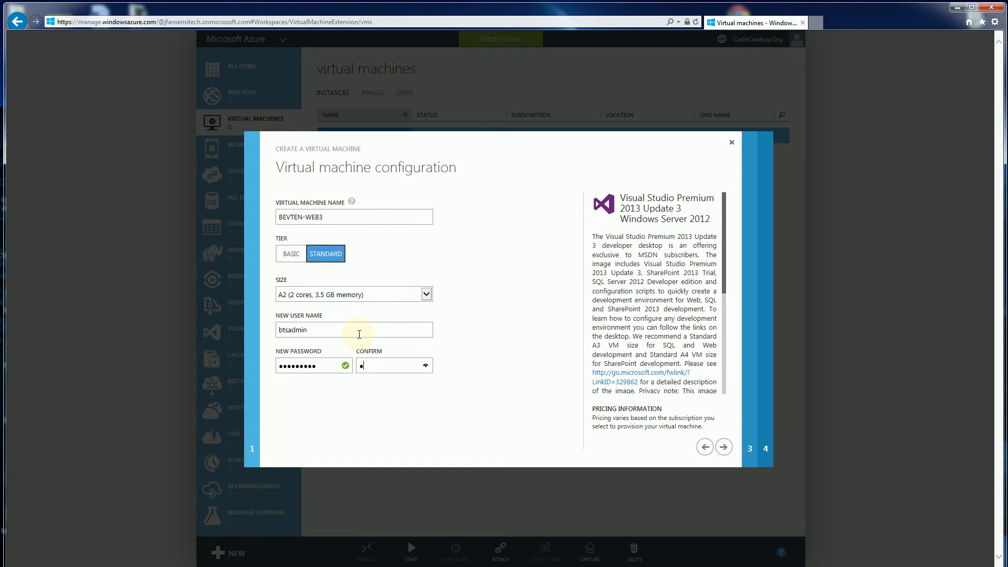
text(••••)
click(723, 447)
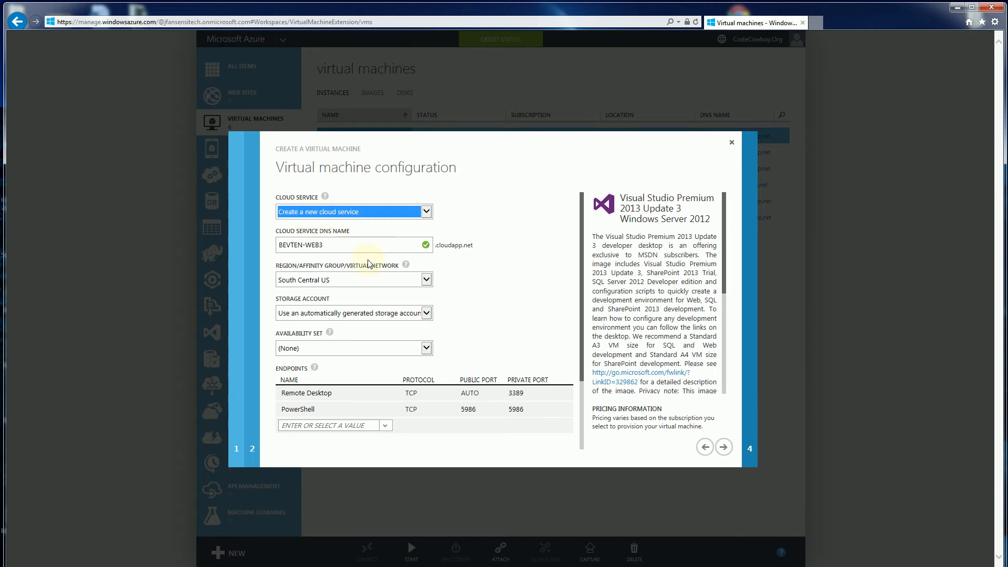
- Set the virtual machine's region to East Asia and check which storage accounts are offered
click(321, 245)
drag(322, 245, 254, 245)
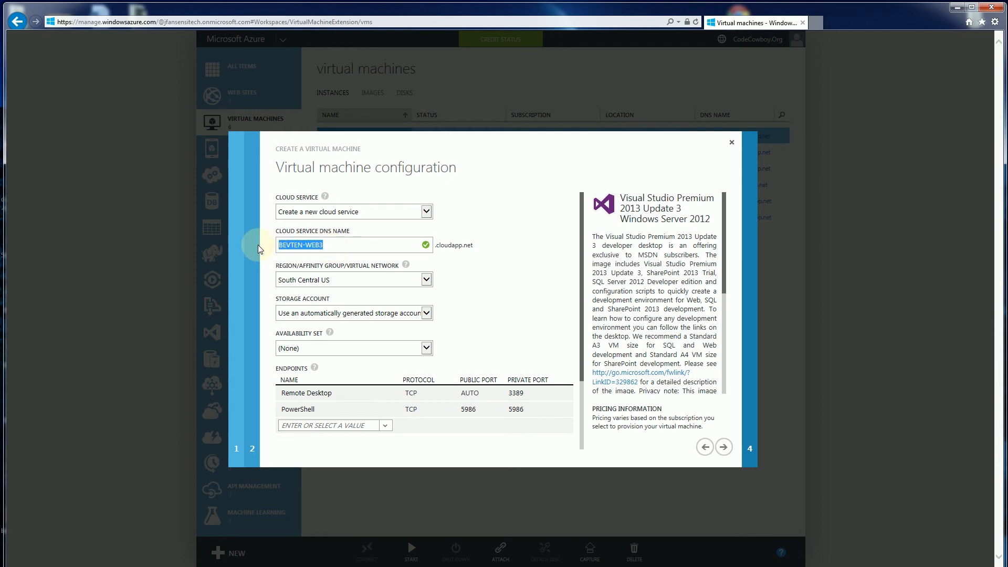
click(353, 248)
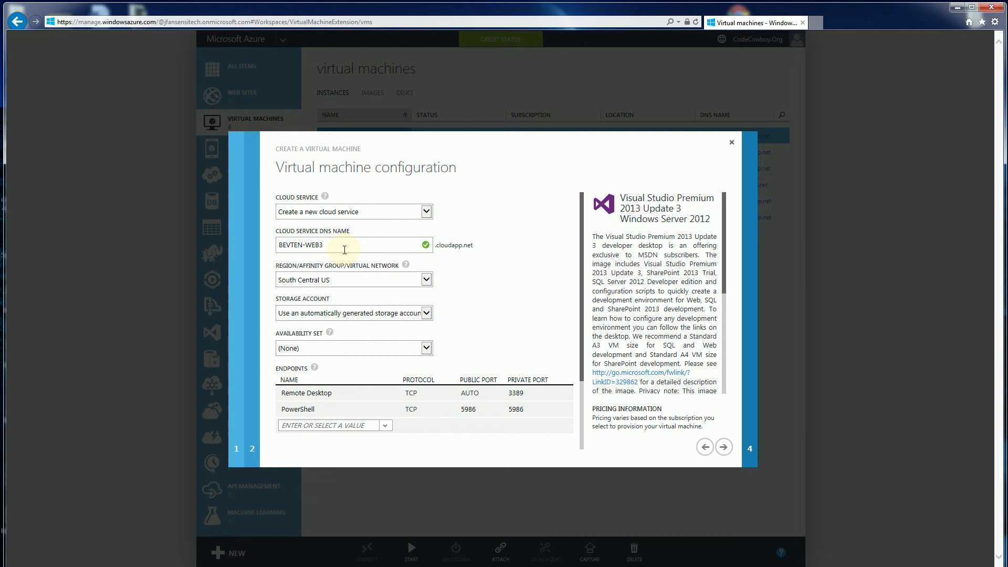
click(427, 283)
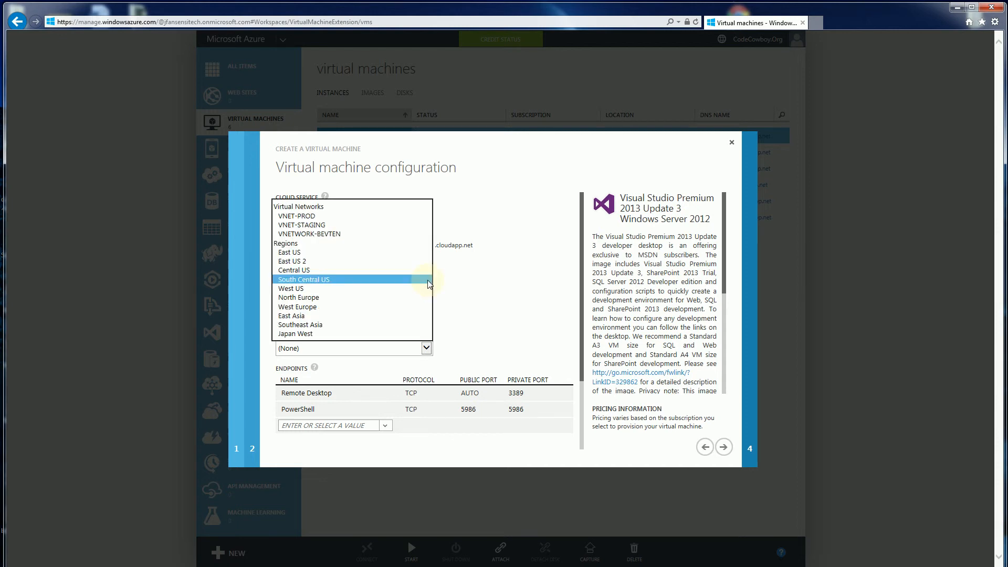
click(376, 317)
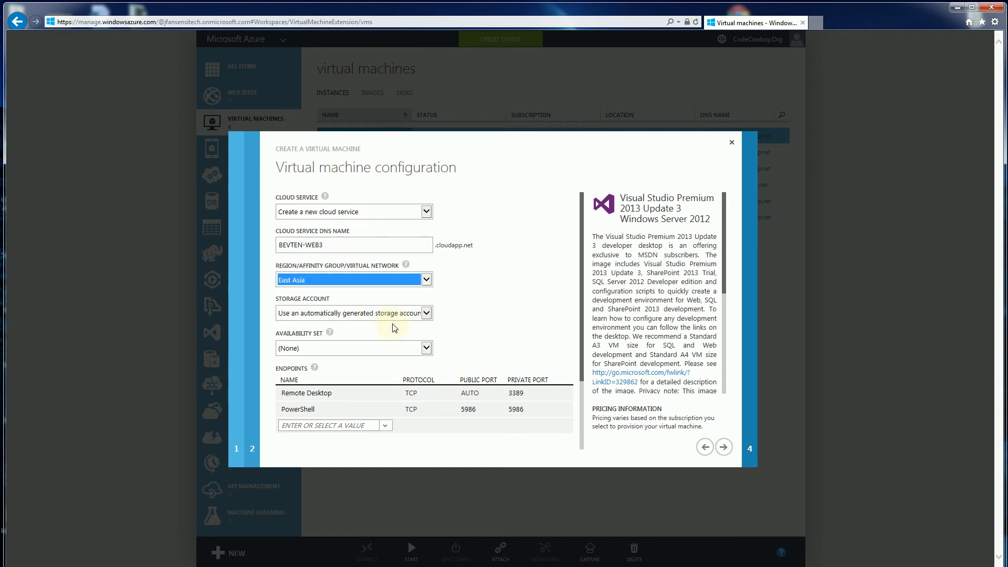
click(426, 314)
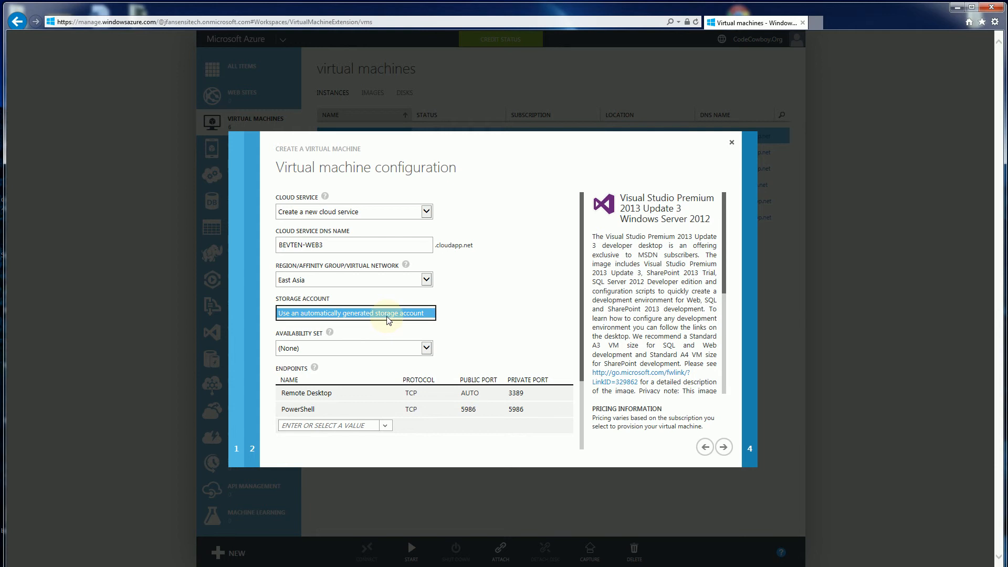
- Review the available virtual networks and regions with East Asia selected, and recheck the storage account choices
click(426, 283)
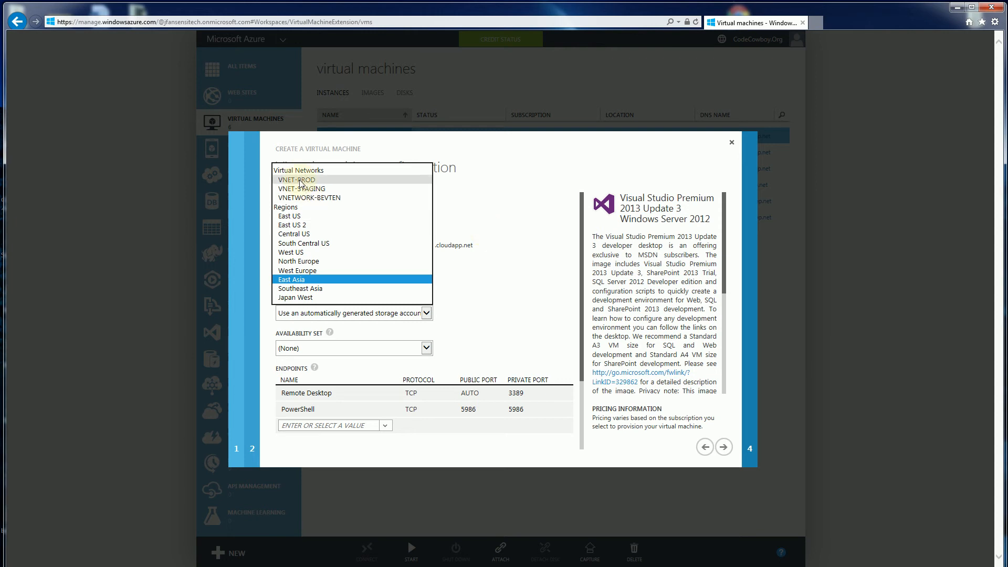
click(295, 280)
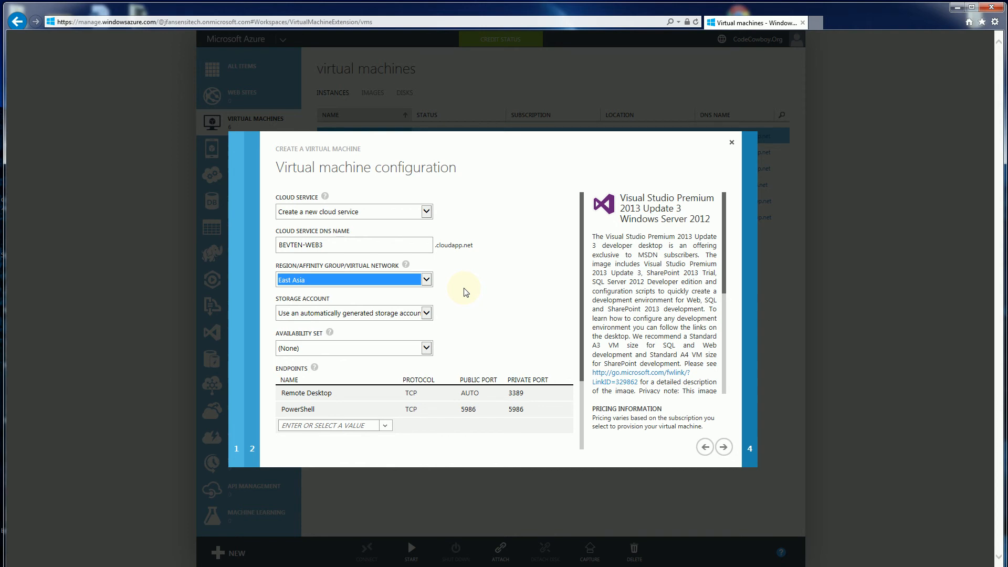
click(426, 280)
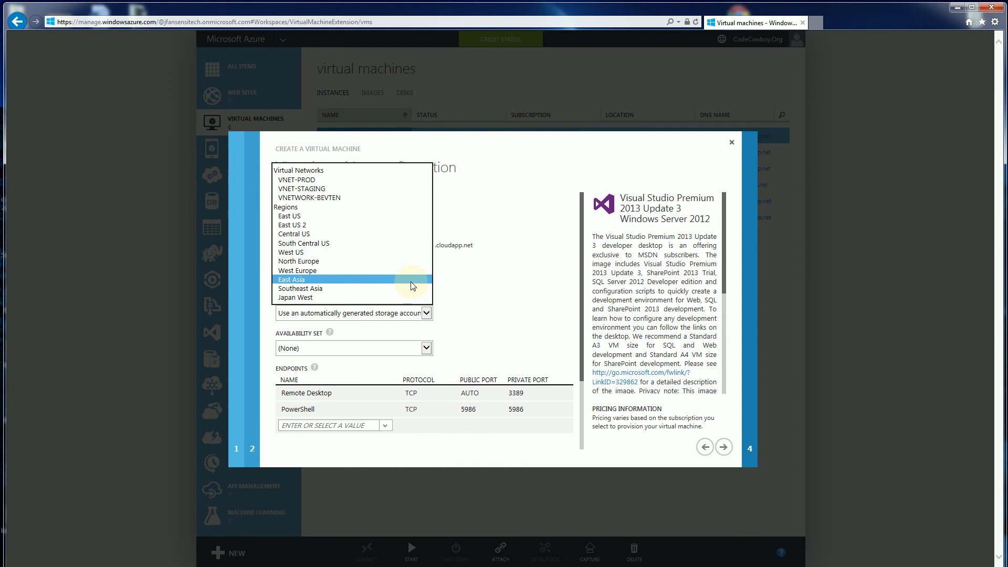
click(411, 286)
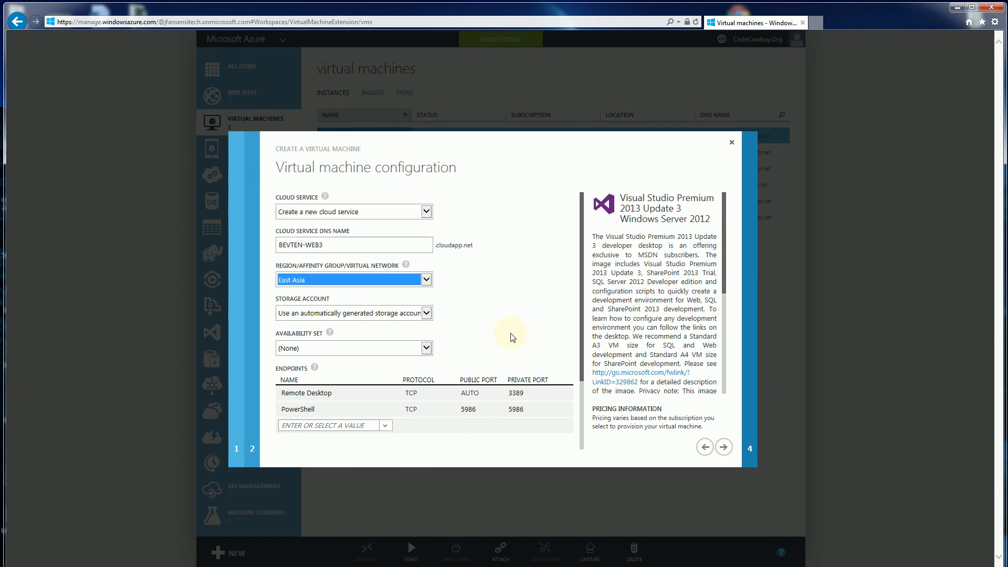
click(427, 316)
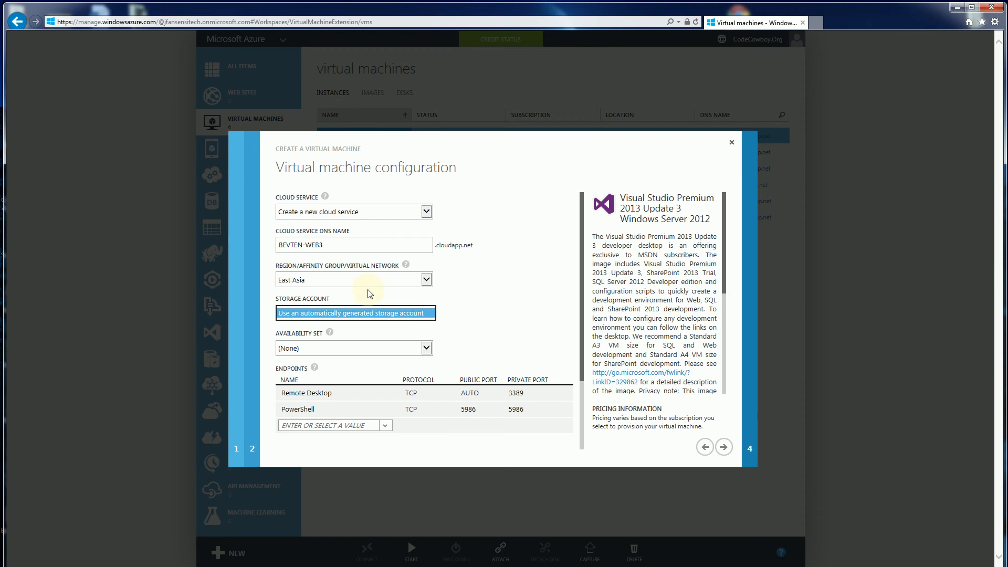
- Set the region to East US and check which storage accounts are offered there
click(412, 284)
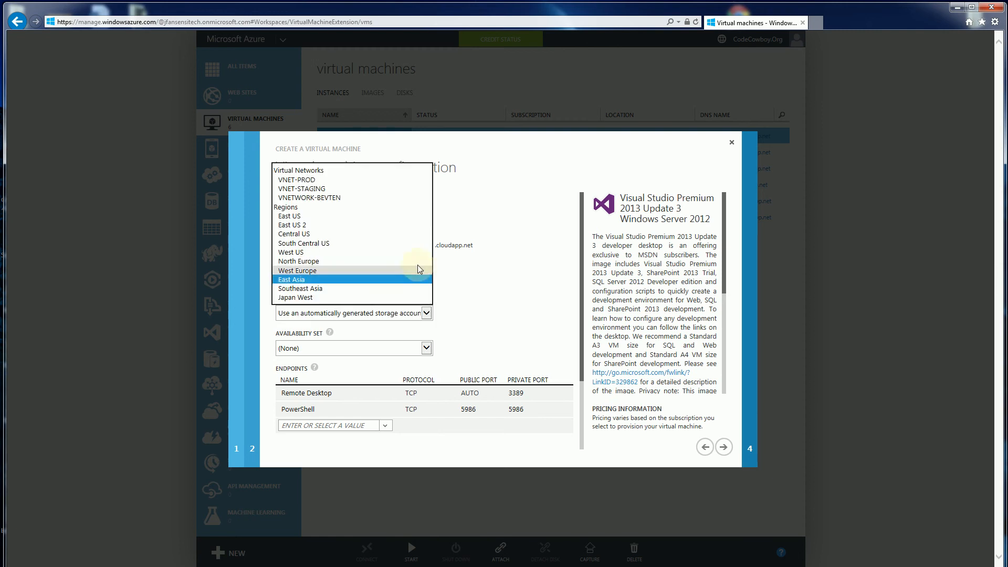
click(400, 216)
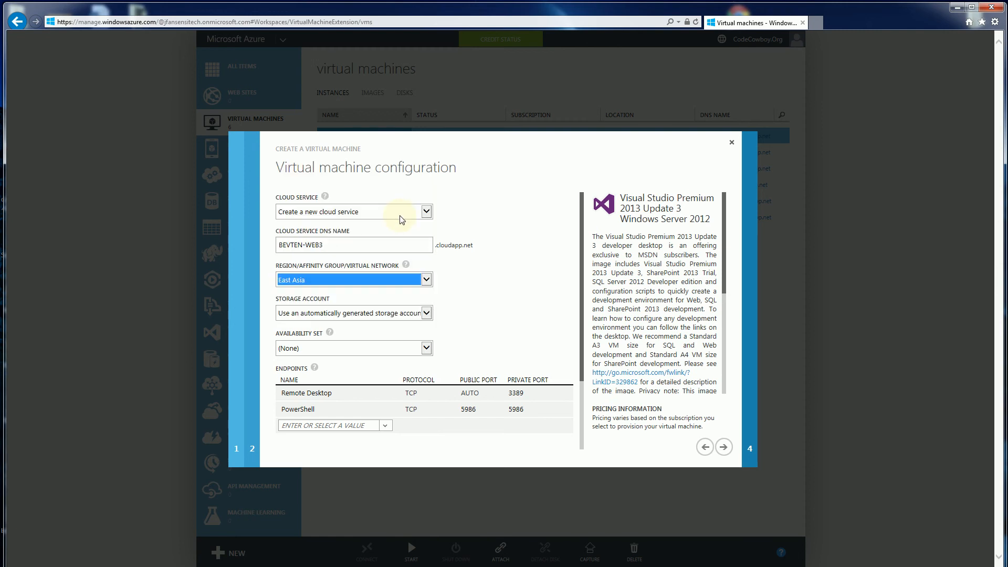
click(427, 313)
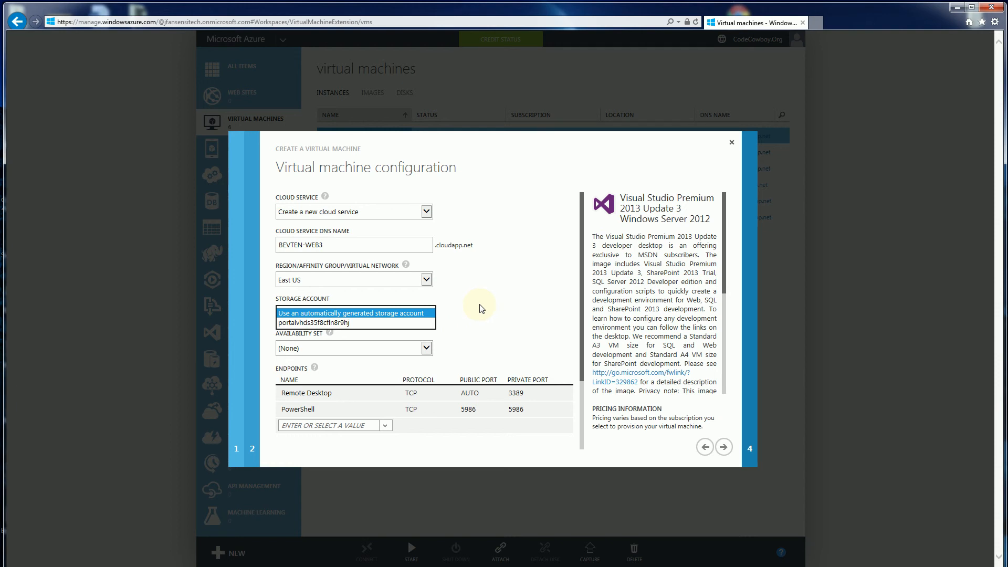
click(465, 302)
- Set the region back to East Asia and check its storage account choices again
click(427, 280)
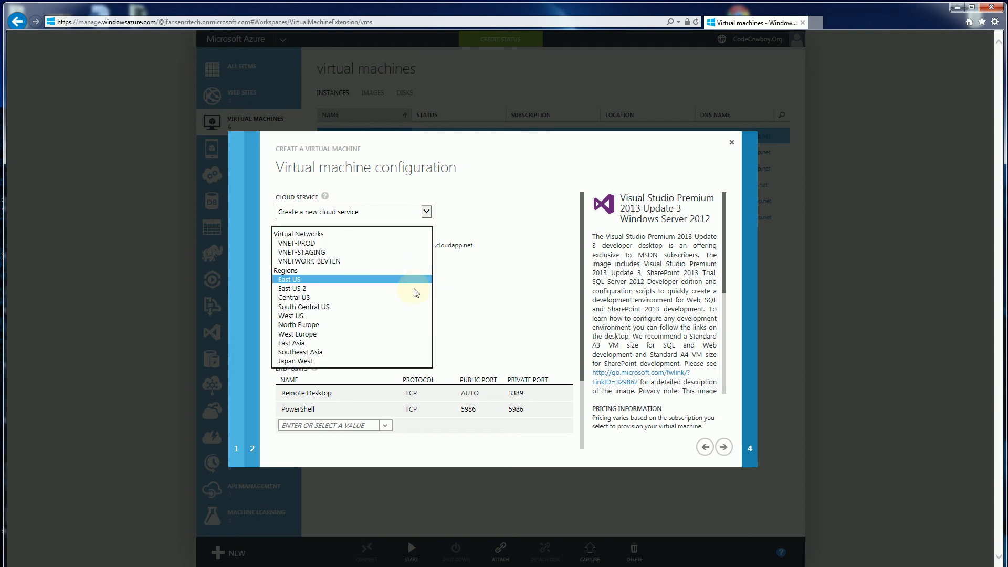
click(366, 344)
key(Tab)
key(Tab)
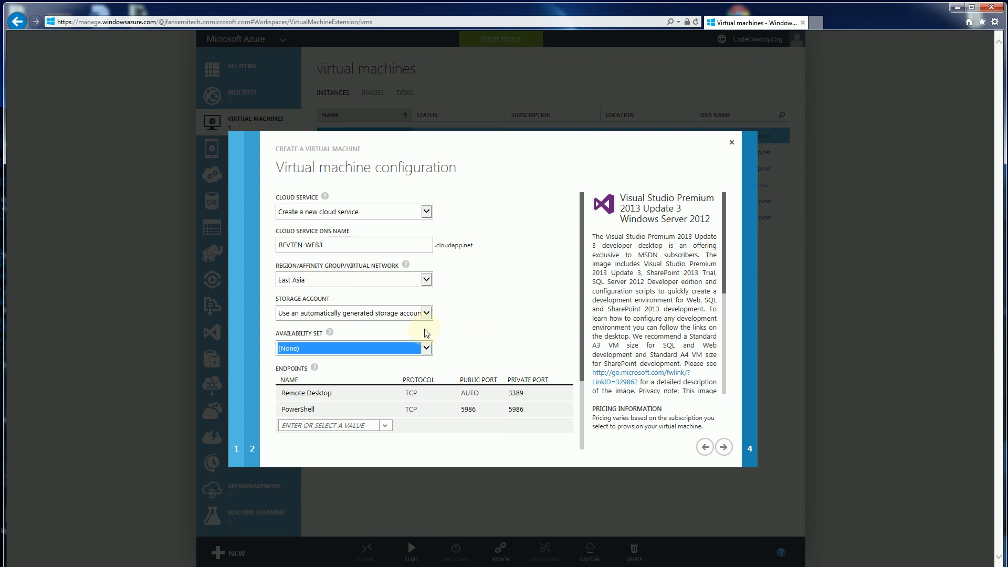
click(426, 316)
click(483, 319)
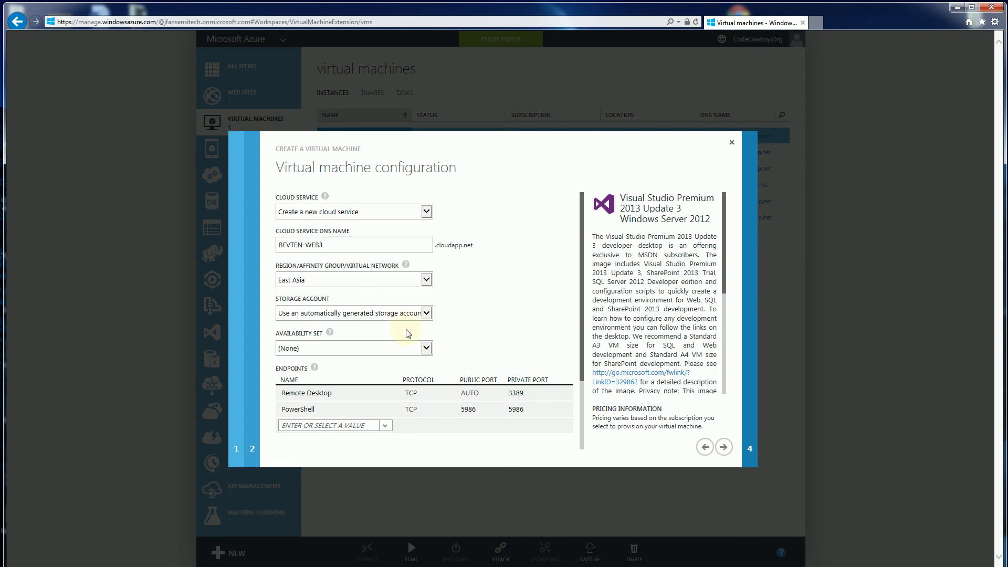
key(Tab)
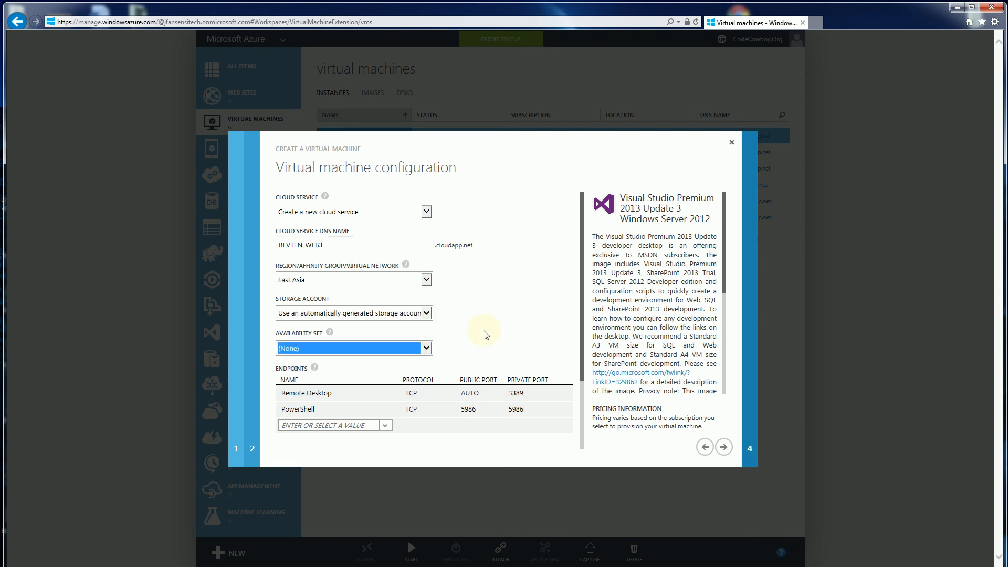
- Set the public port of the Remote Desktop endpoint to 443
scroll(486, 334, down, 1)
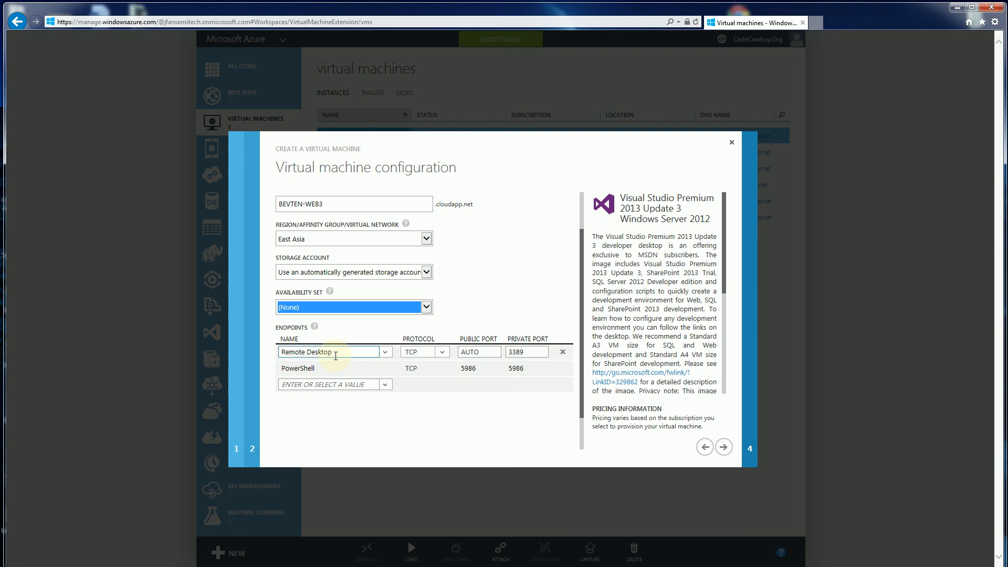
mouse_move(331, 296)
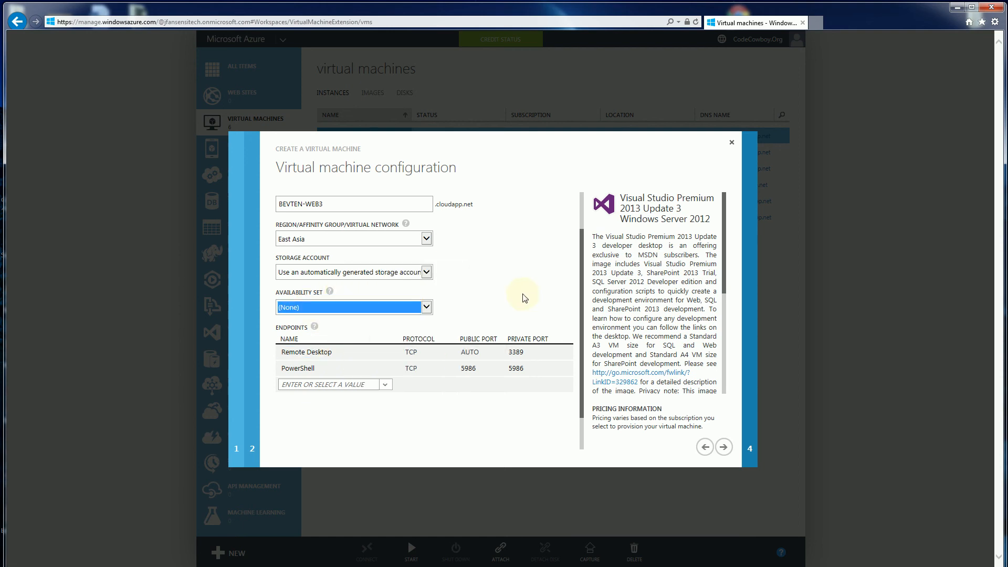
click(492, 352)
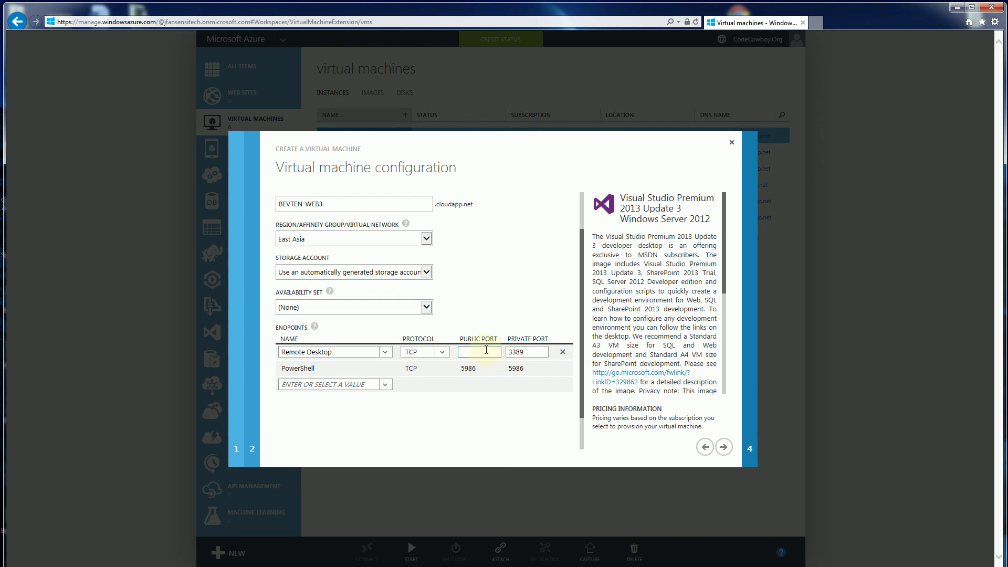
text(443)
click(481, 322)
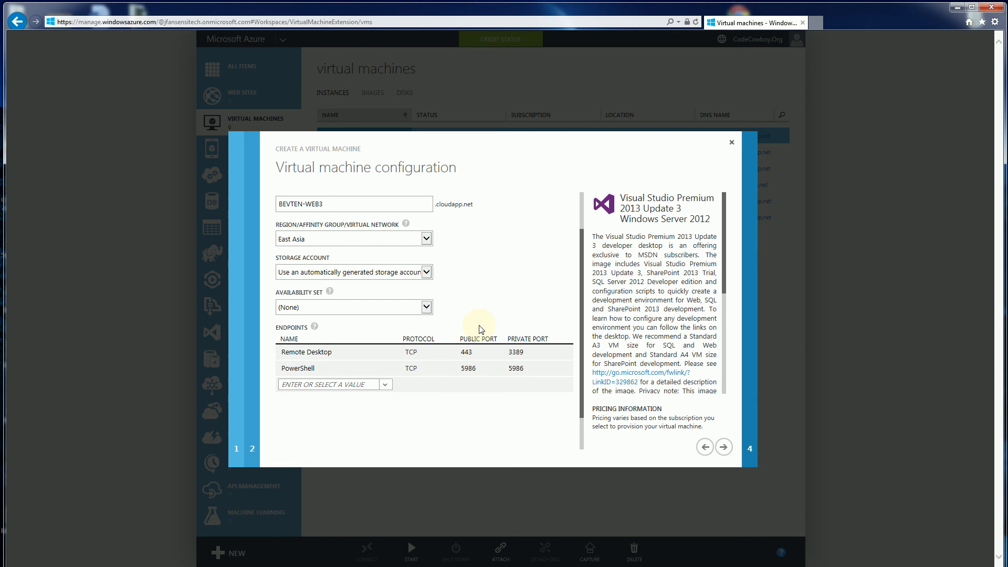
click(480, 351)
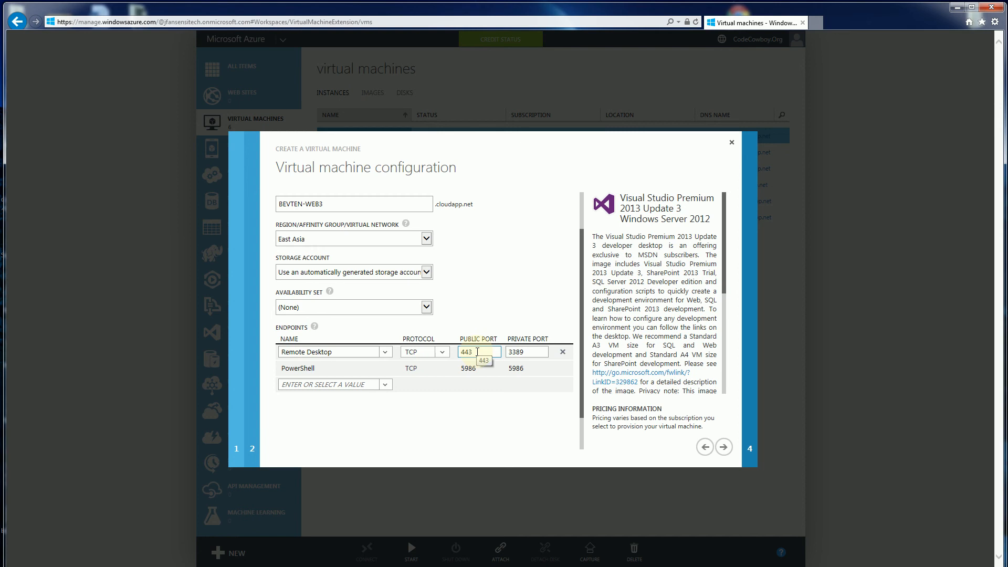
- Review the public and private port values of the Remote Desktop endpoint
drag(478, 352, 461, 356)
click(457, 321)
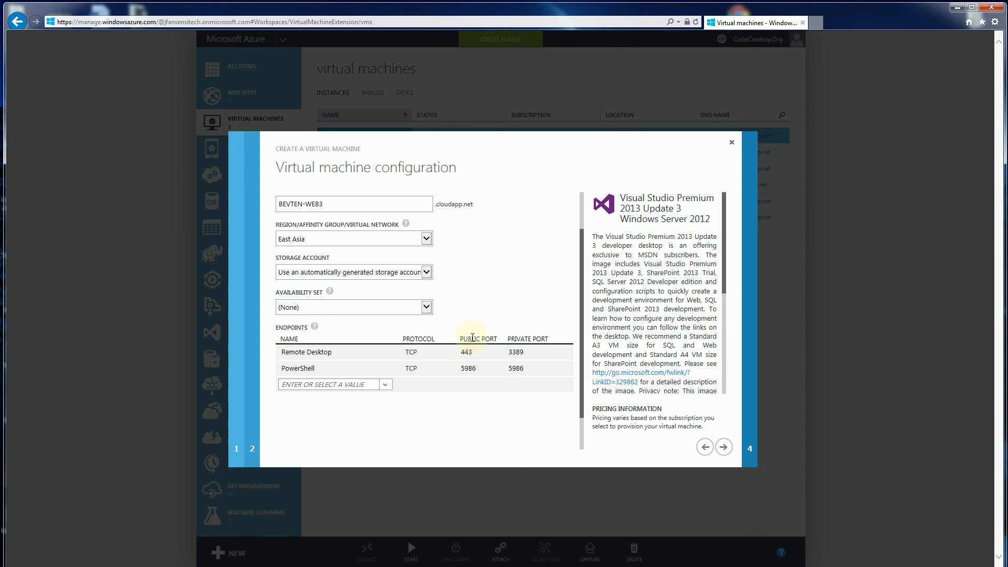
click(505, 359)
click(477, 319)
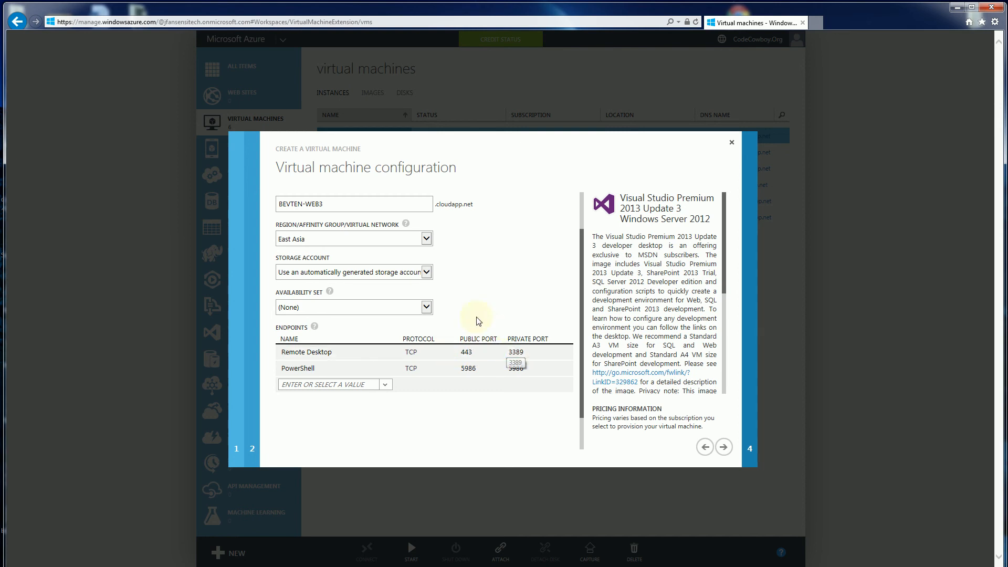
click(478, 352)
drag(477, 351, 441, 353)
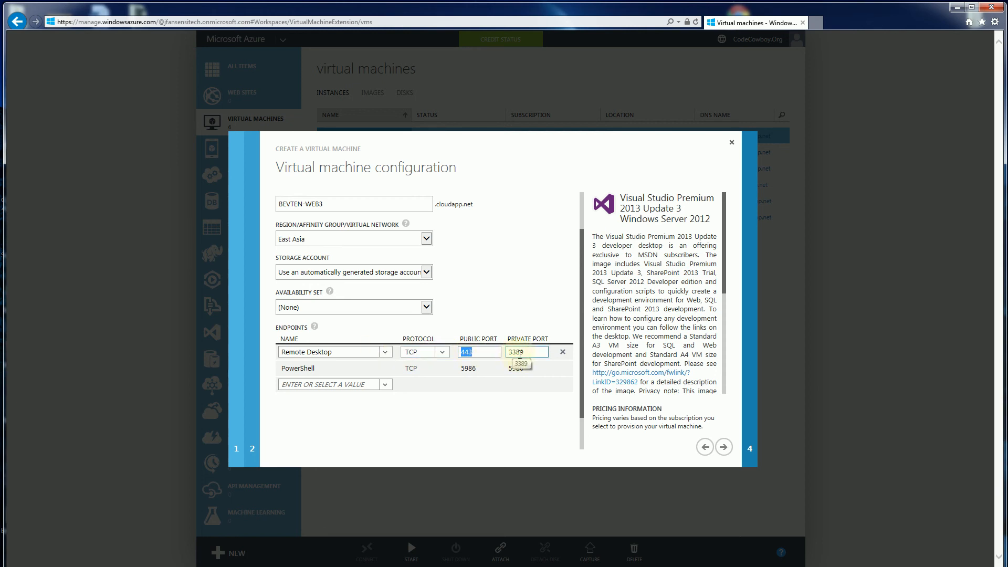
click(483, 329)
click(463, 324)
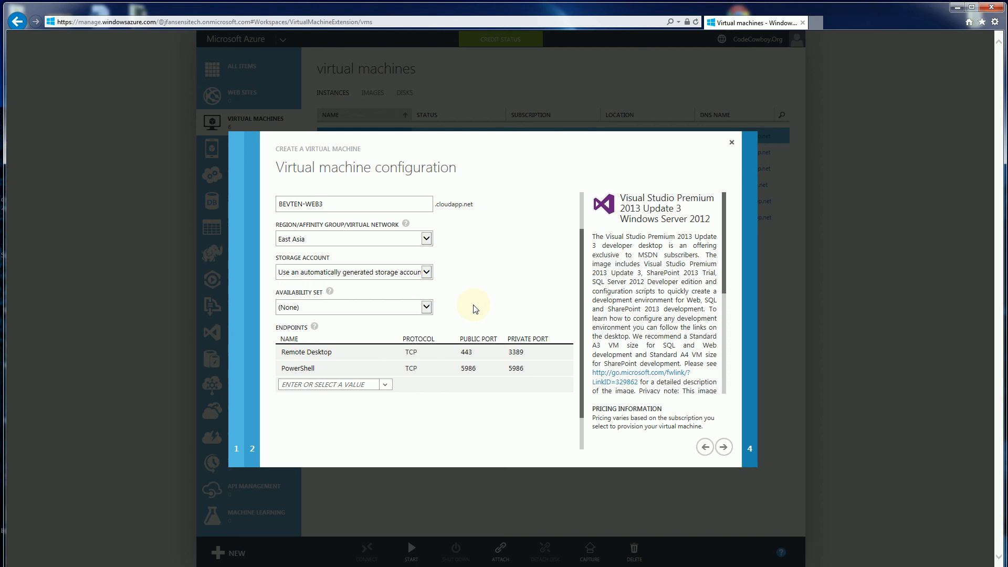
click(483, 349)
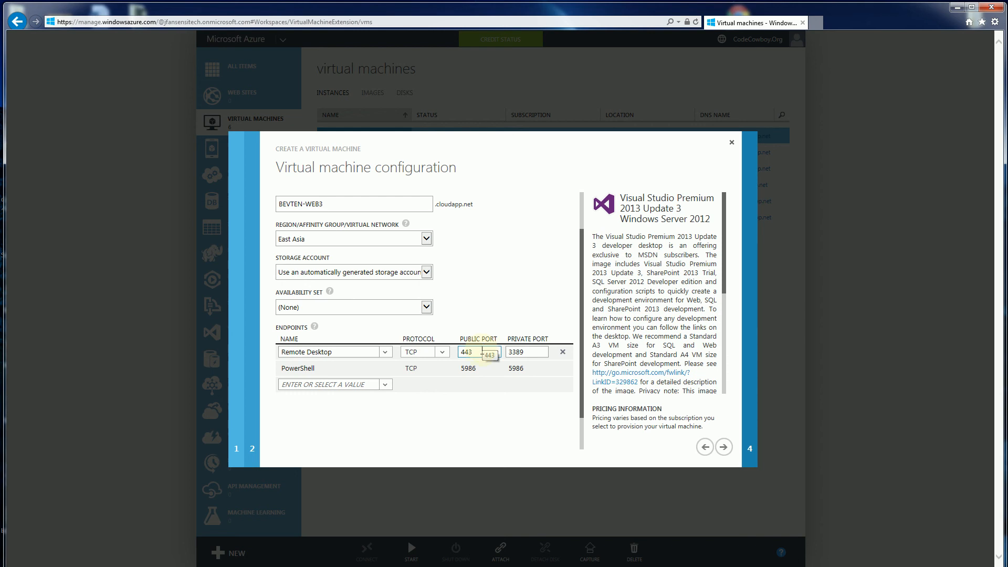
- Add an HTTP endpoint below the Remote Desktop and PowerShell endpoints, keeping its preset protocol and ports
click(385, 385)
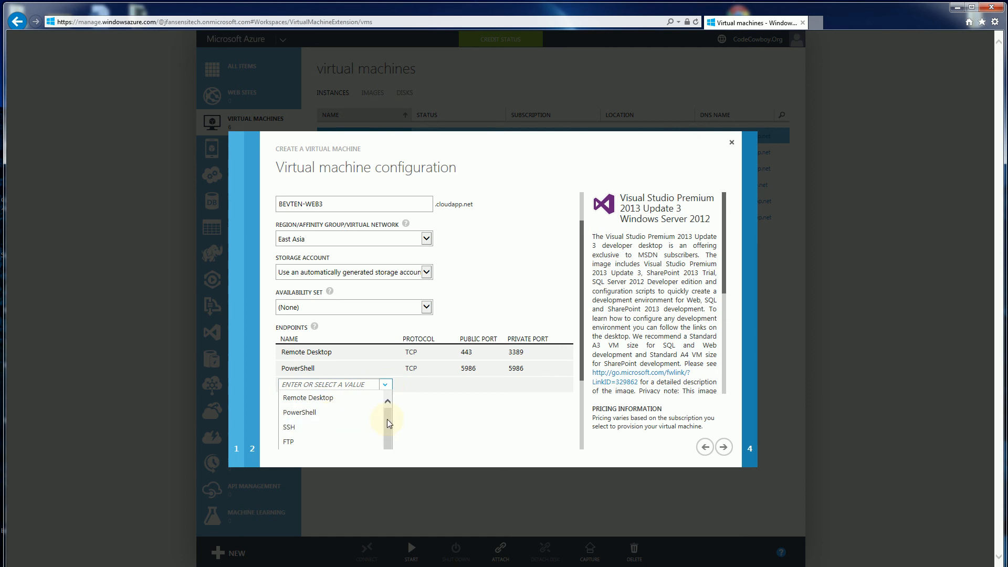
drag(388, 423, 389, 452)
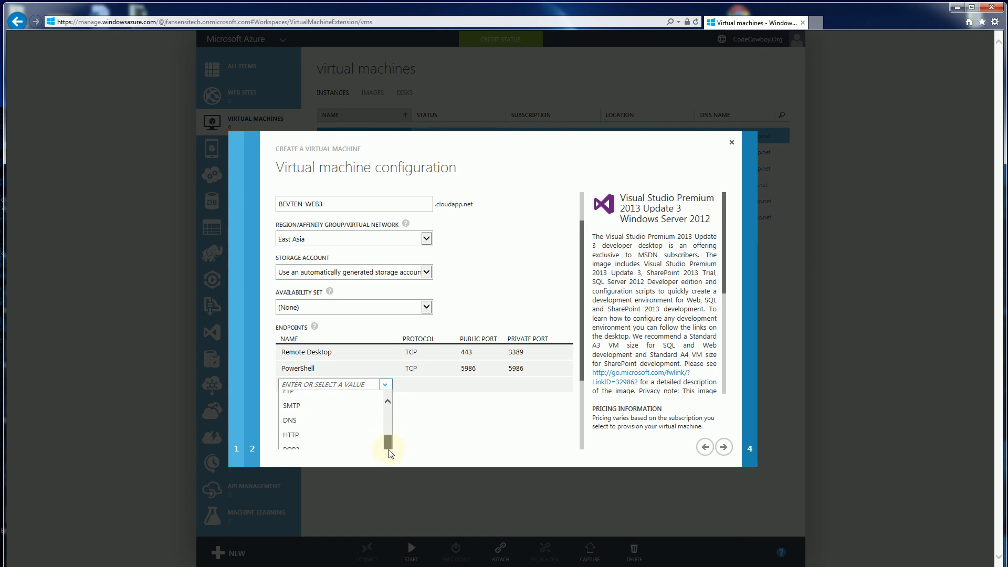
click(346, 435)
click(477, 386)
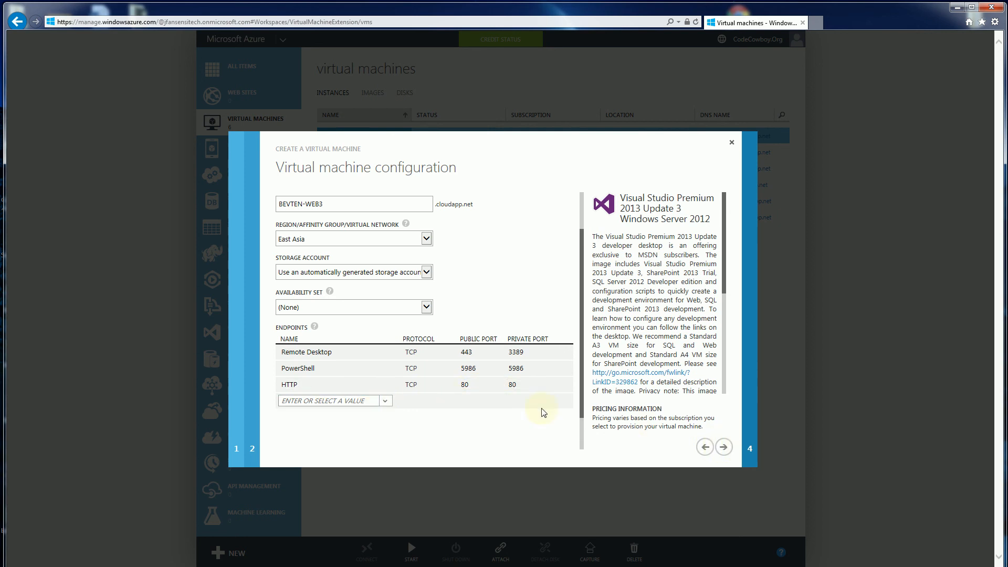
- Create the virtual machine with the VM Agent installed and no extensions, and select BEVTEN-WEB3 among the instances
click(726, 448)
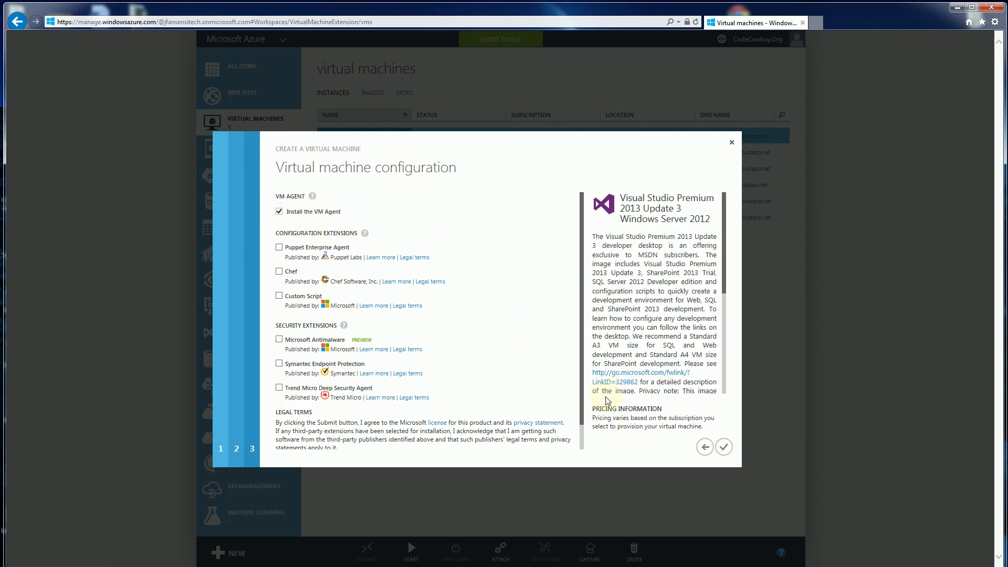
click(723, 447)
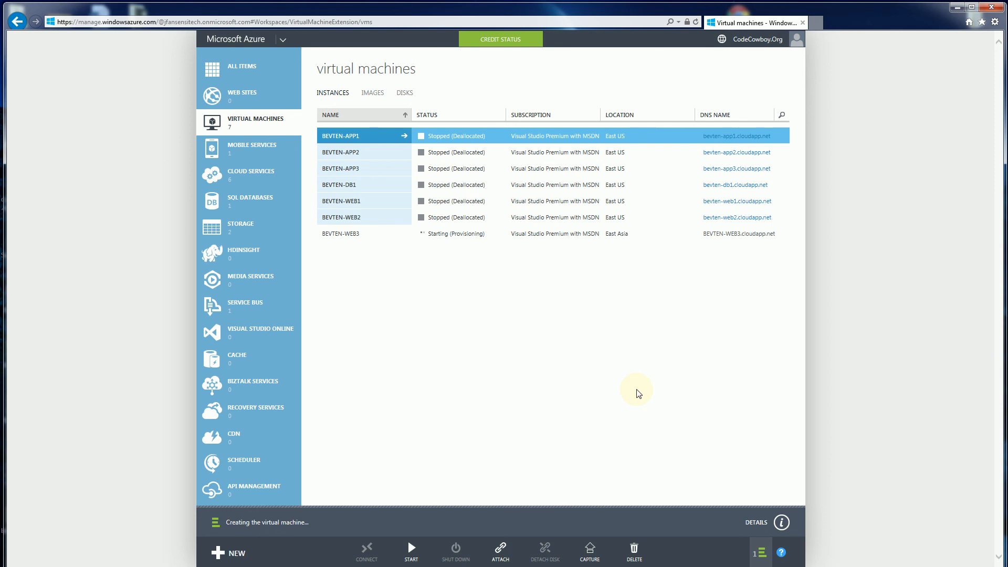
click(541, 234)
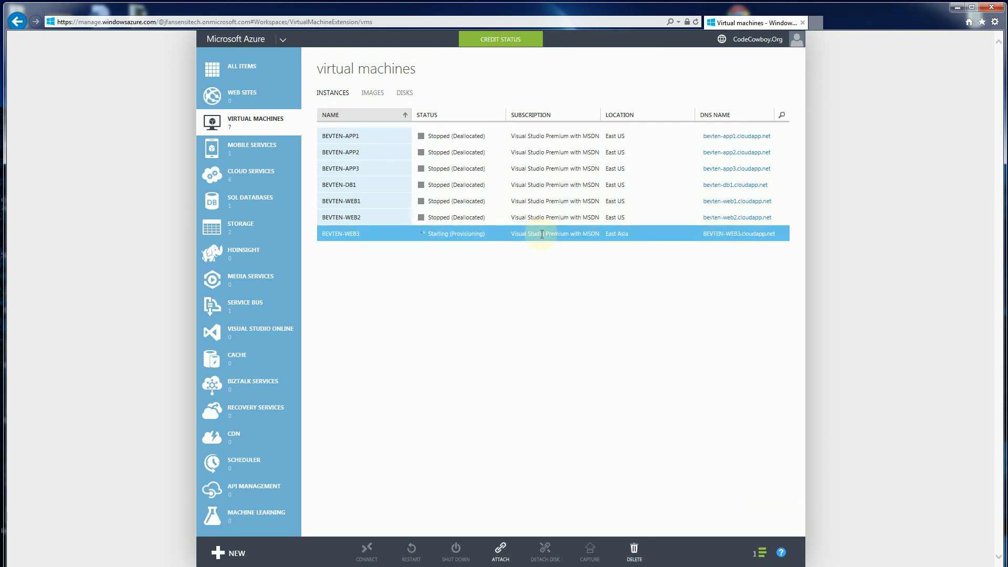